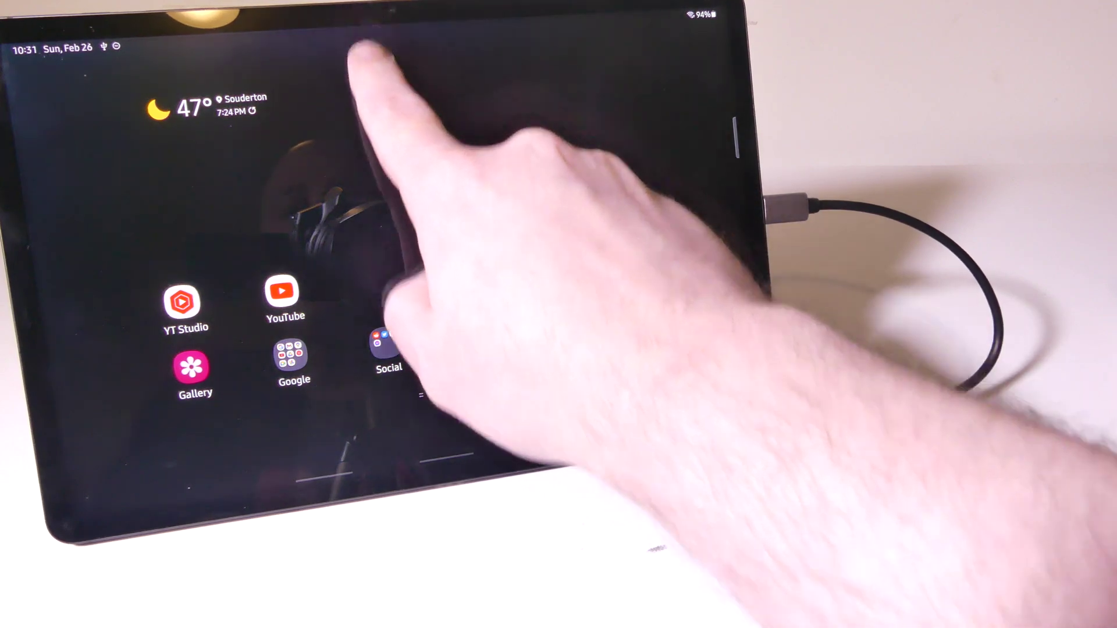
{"action": "left_click_drag", "start_coordinate": [392, 27], "coordinate": [380, 183]}
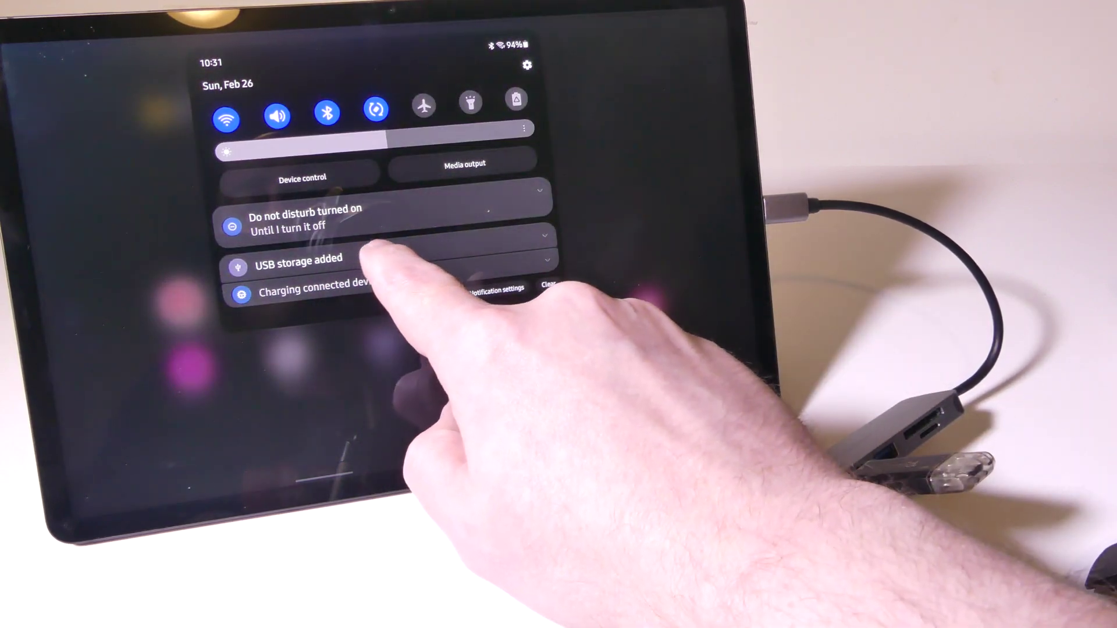
{"action": "left_click", "coordinate": [374, 258]}
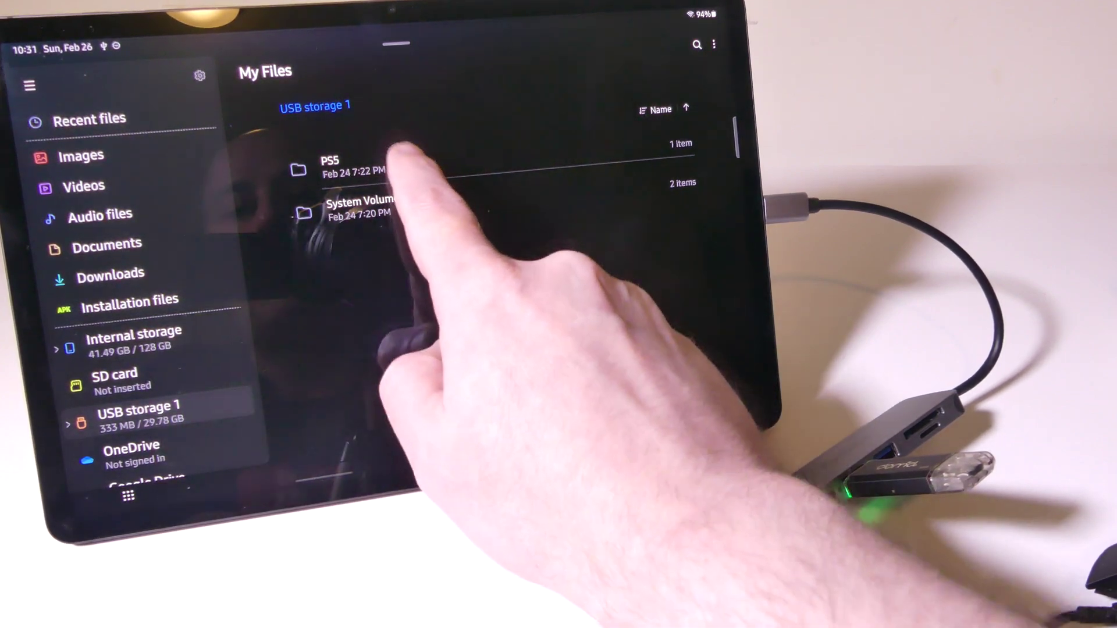
{"action": "left_click", "coordinate": [406, 168]}
{"action": "left_click", "coordinate": [411, 165]}
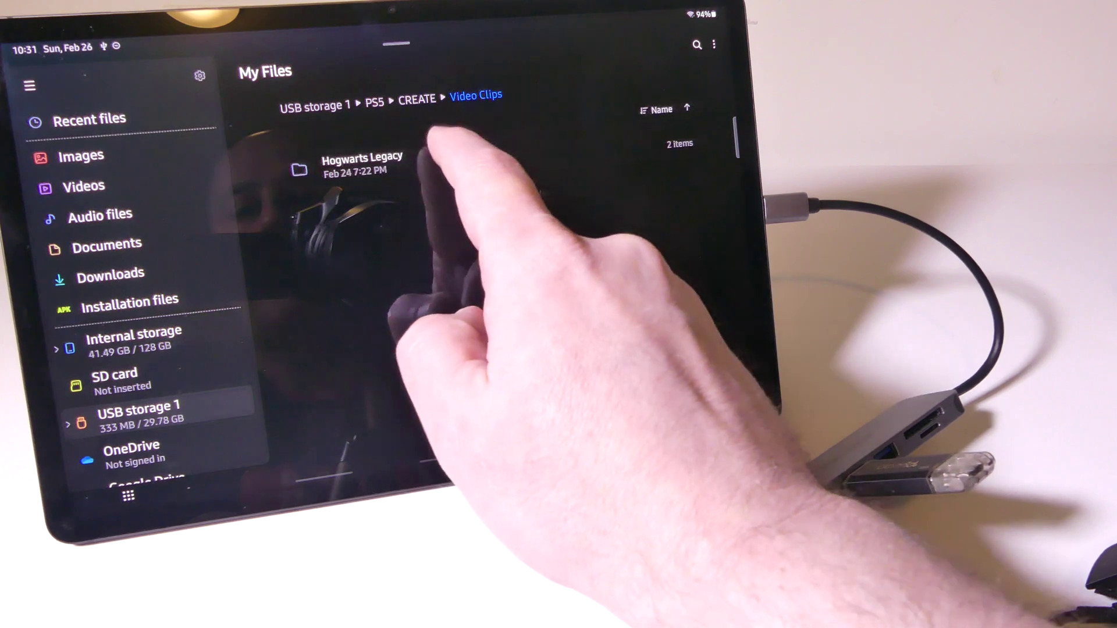
{"action": "left_click", "coordinate": [420, 162]}
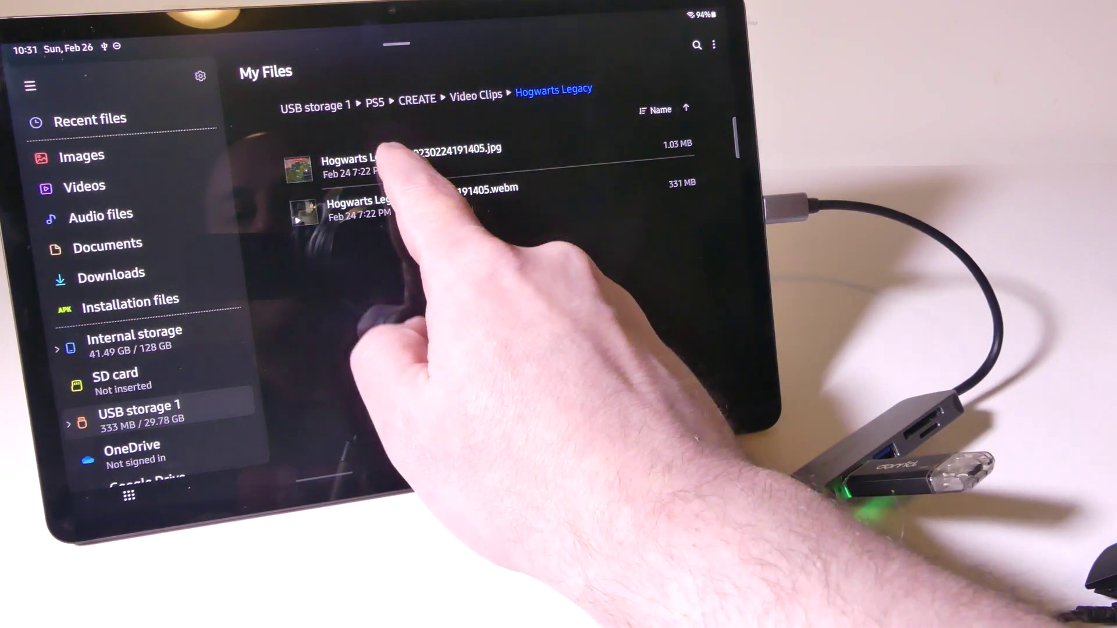
{"action": "left_click", "coordinate": [389, 148]}
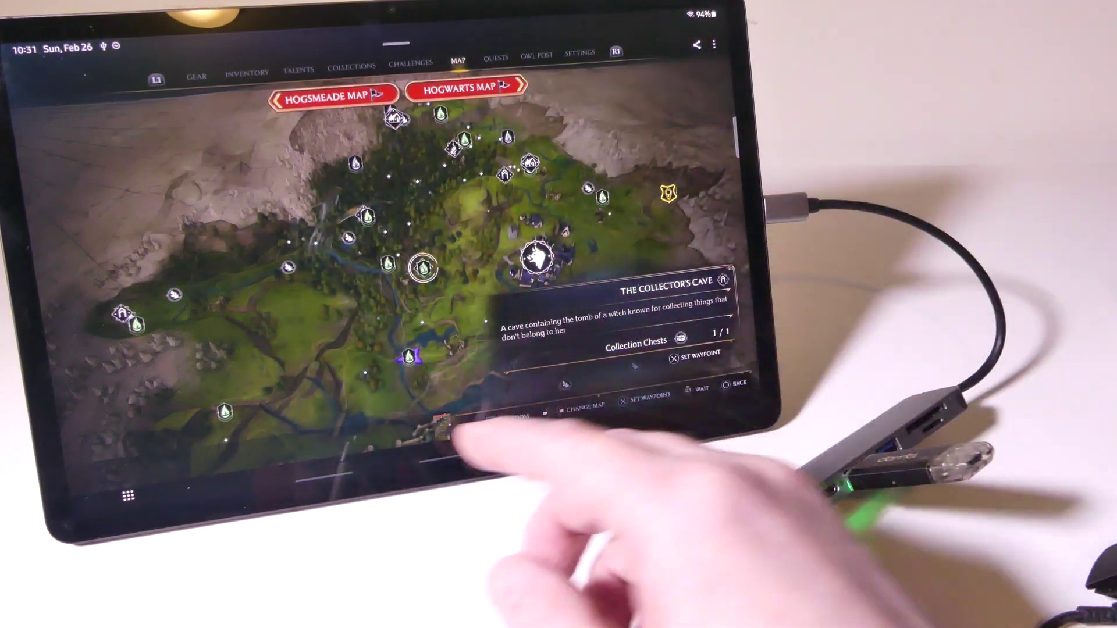
{"action": "left_click_drag", "start_coordinate": [436, 463], "coordinate": [558, 201]}
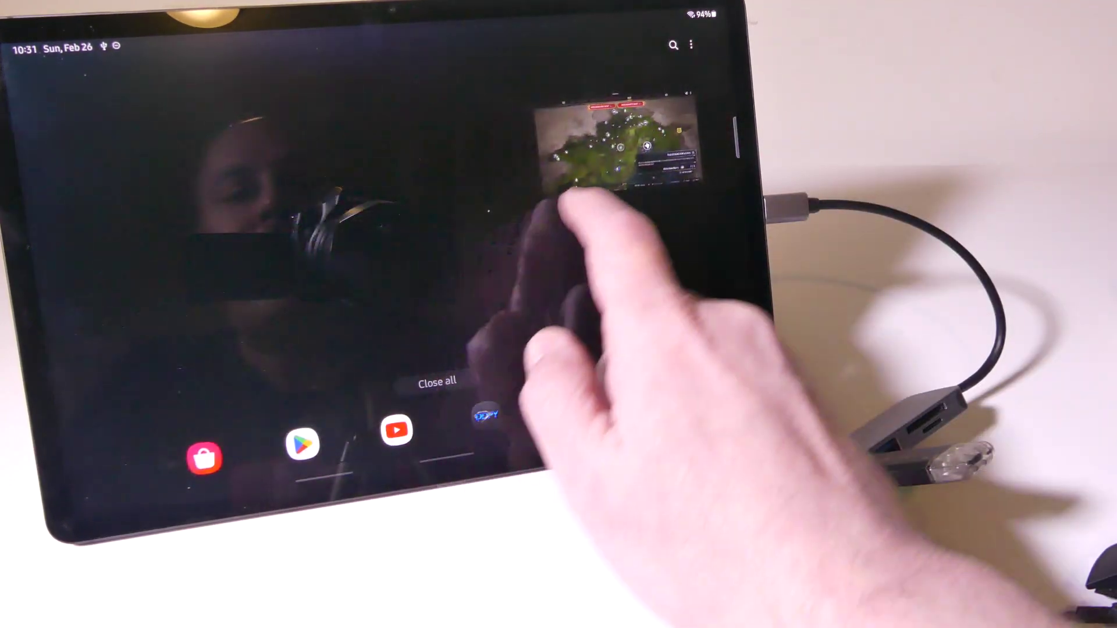
{"action": "left_click_drag", "start_coordinate": [614, 148], "coordinate": [624, 18]}
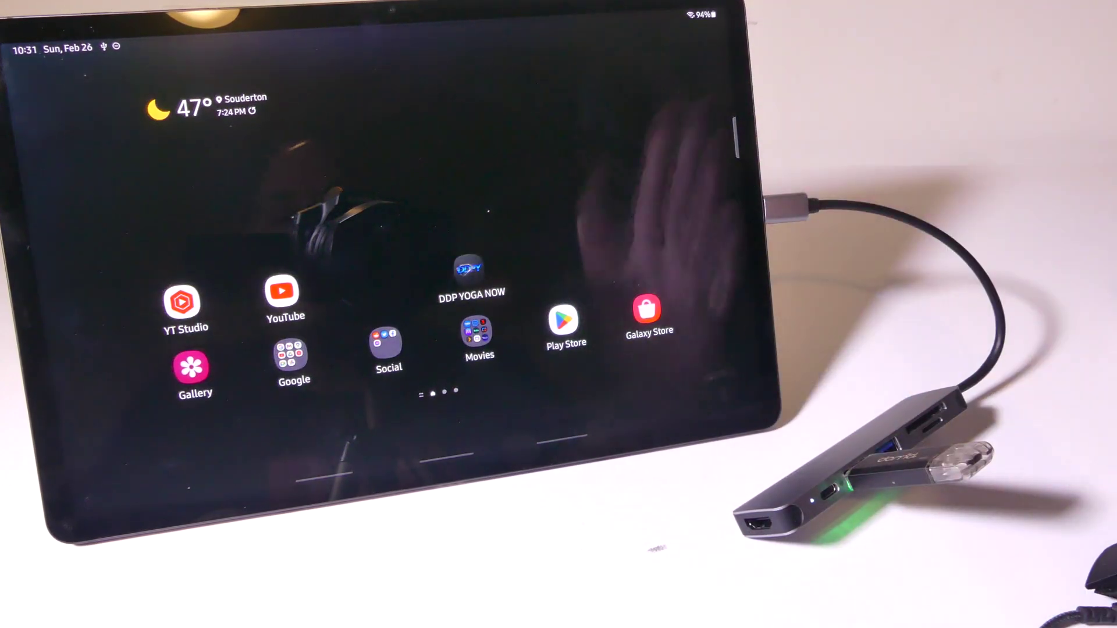